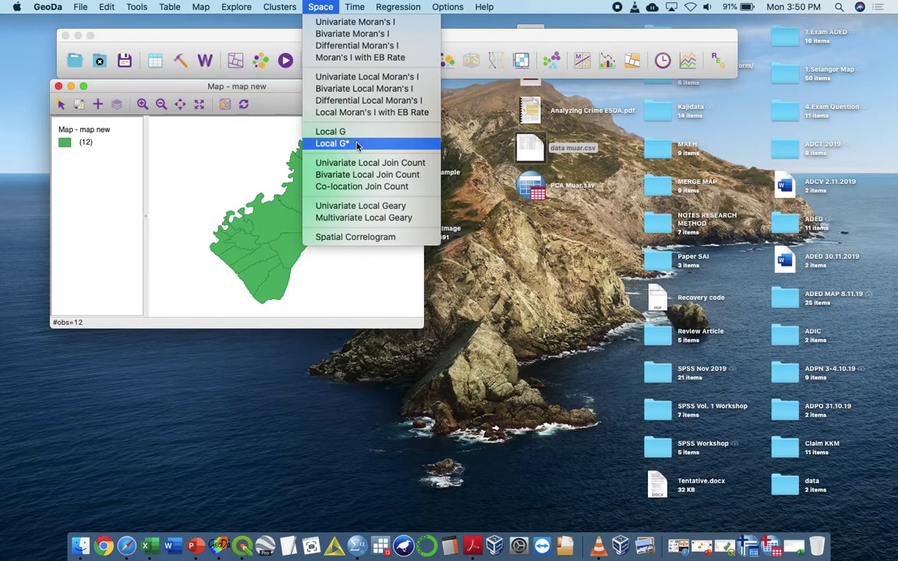
# - Close the current project, open the recent Guerry dataset and place its map window just below the toolbar
pyautogui.click(204, 78)
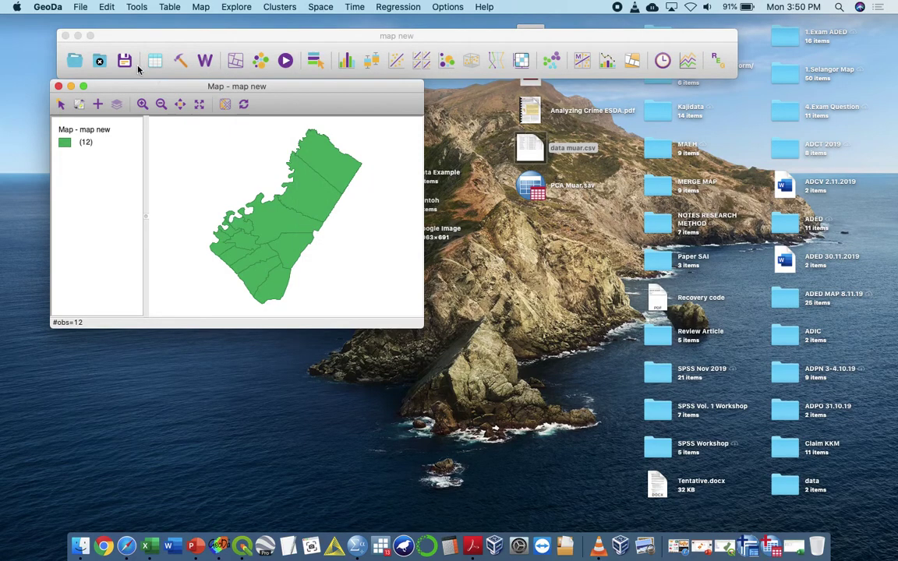
pyautogui.click(99, 60)
pyautogui.click(84, 64)
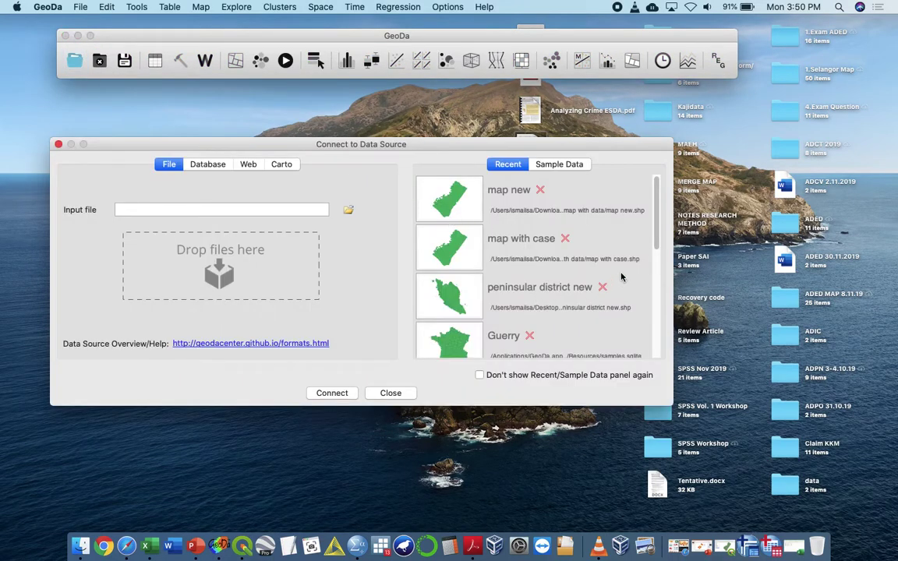
pyautogui.moveTo(656, 239); pyautogui.dragTo(660, 267)
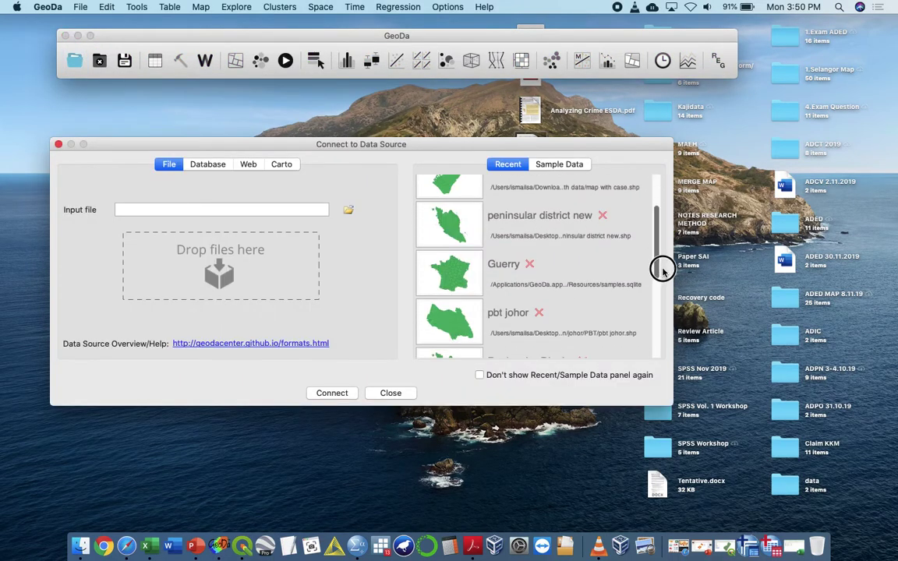
pyautogui.click(465, 274)
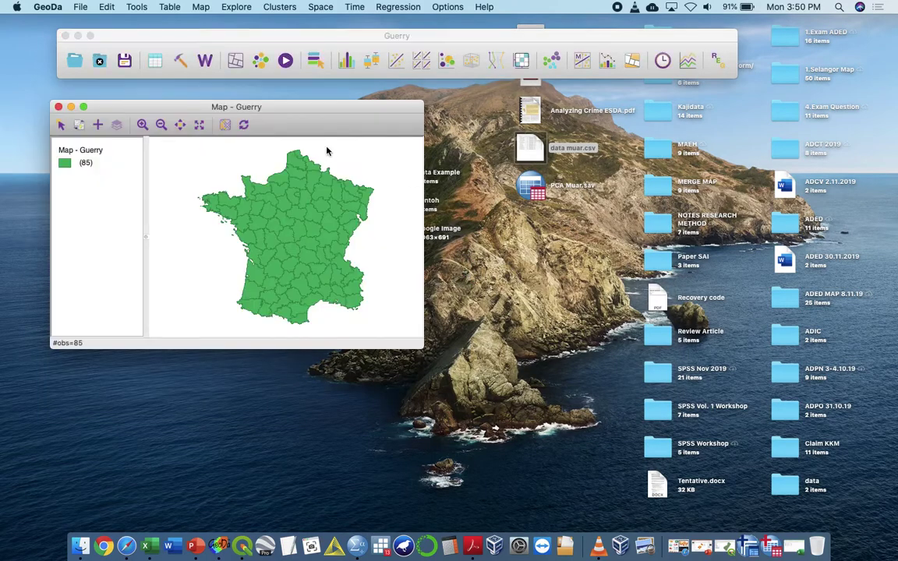
pyautogui.moveTo(310, 112); pyautogui.dragTo(316, 90)
# - Set up a new spatial weights file with CODE_DE as the ID variable, using first-order queen contiguity
pyautogui.click(203, 62)
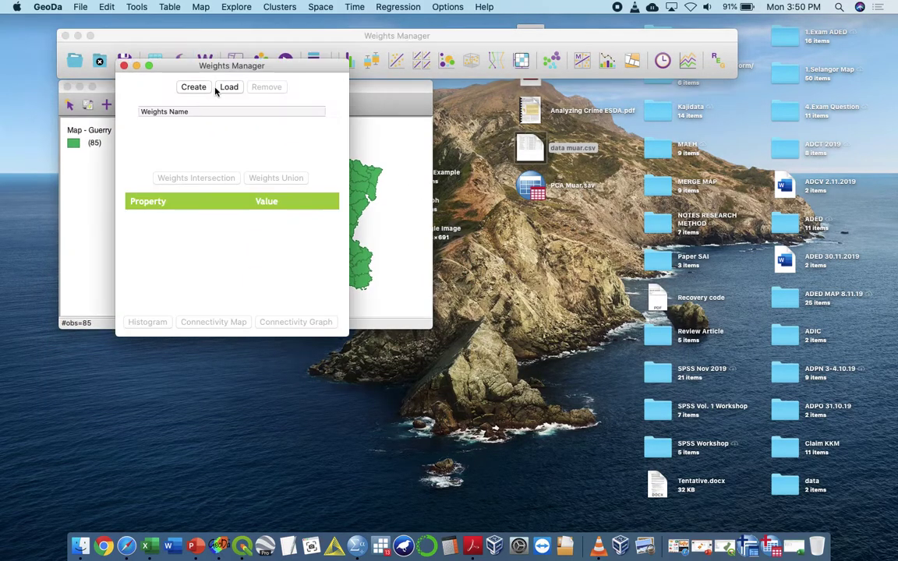
pyautogui.click(184, 86)
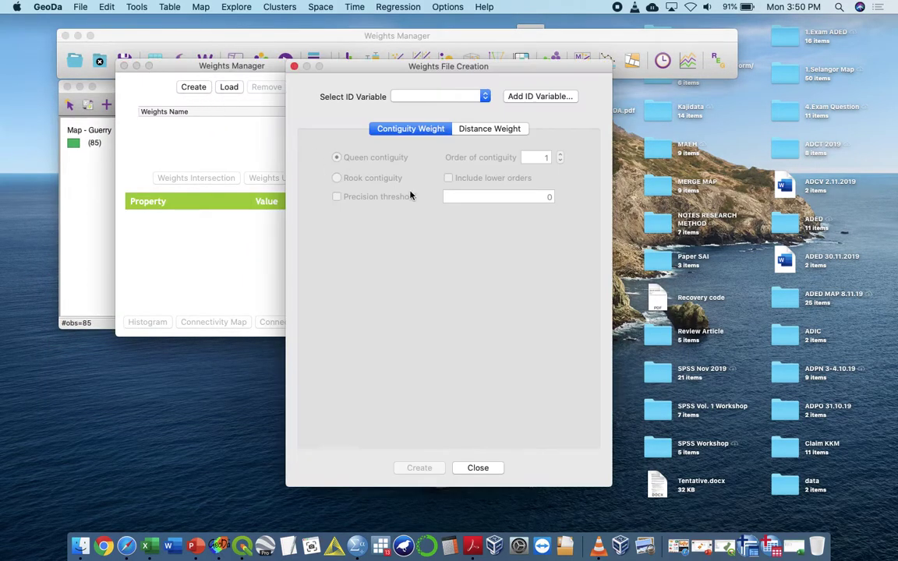
pyautogui.click(441, 96)
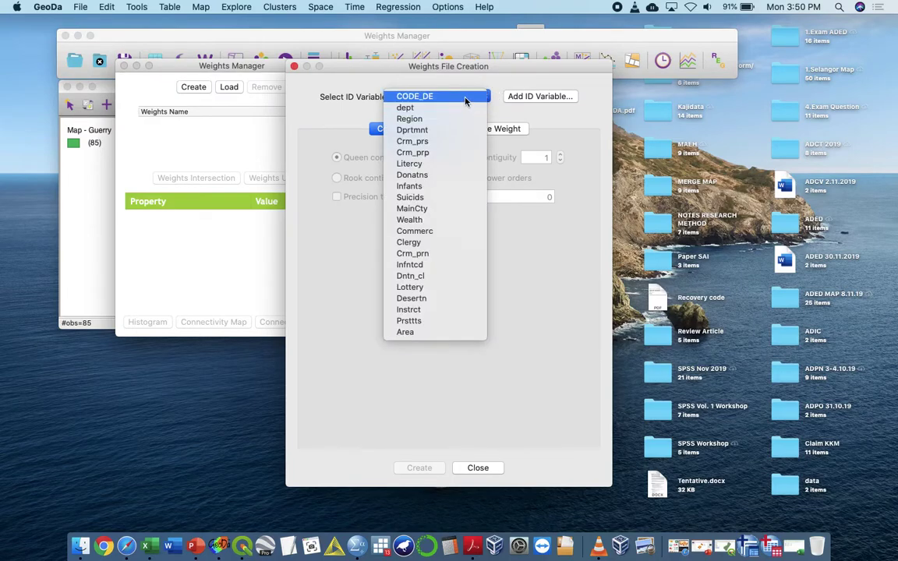
pyautogui.click(465, 99)
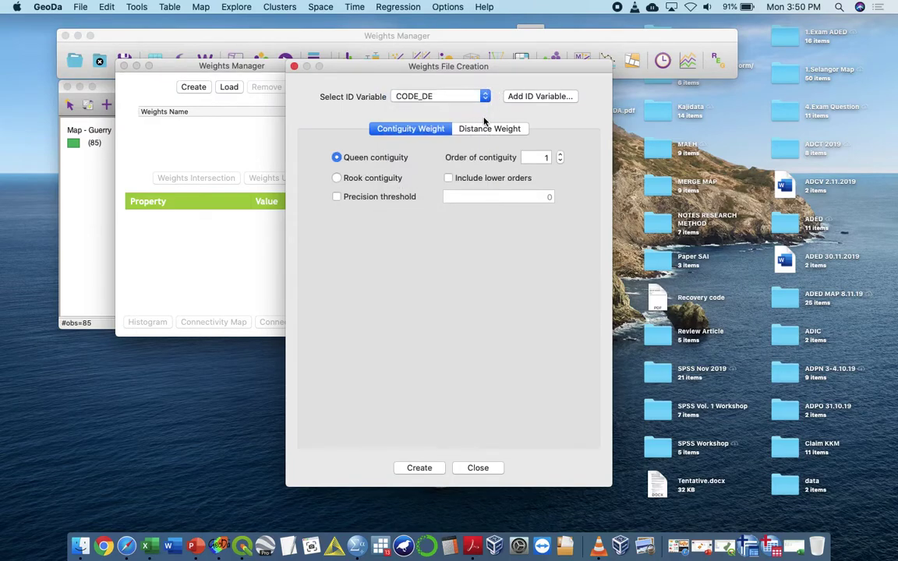
# - Create the weights file on the Desktop as "Guerry QUEEN" and close the weights windows
pyautogui.click(421, 468)
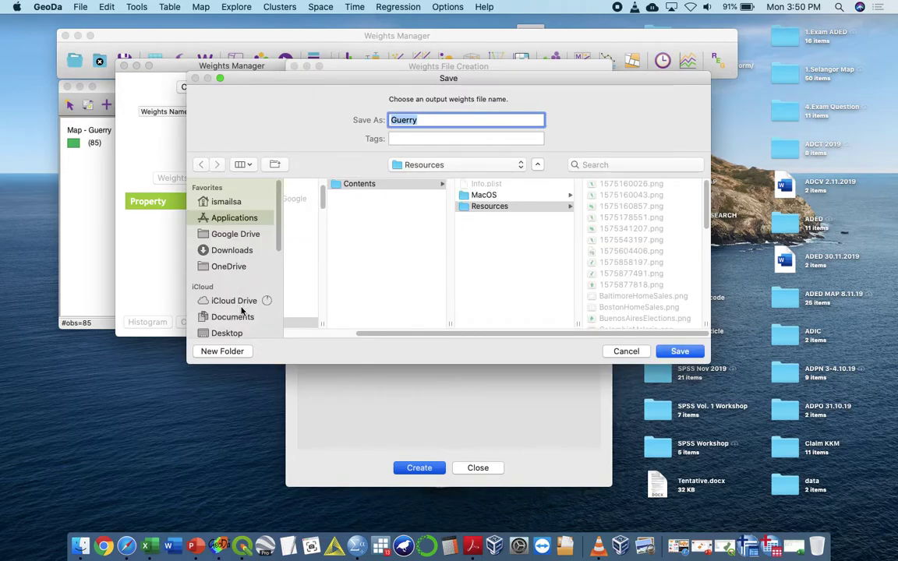
pyautogui.click(244, 332)
pyautogui.click(432, 121)
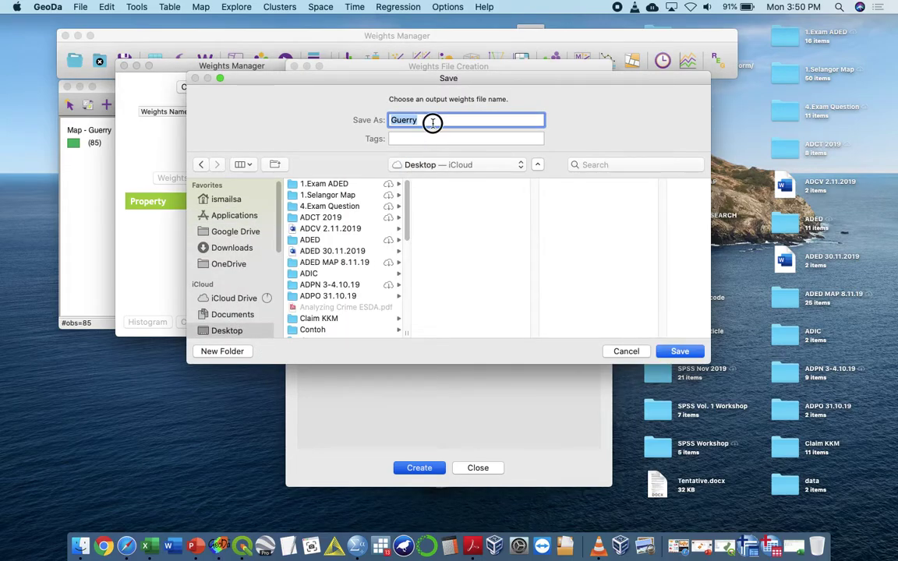
pyautogui.write('QUEEN')
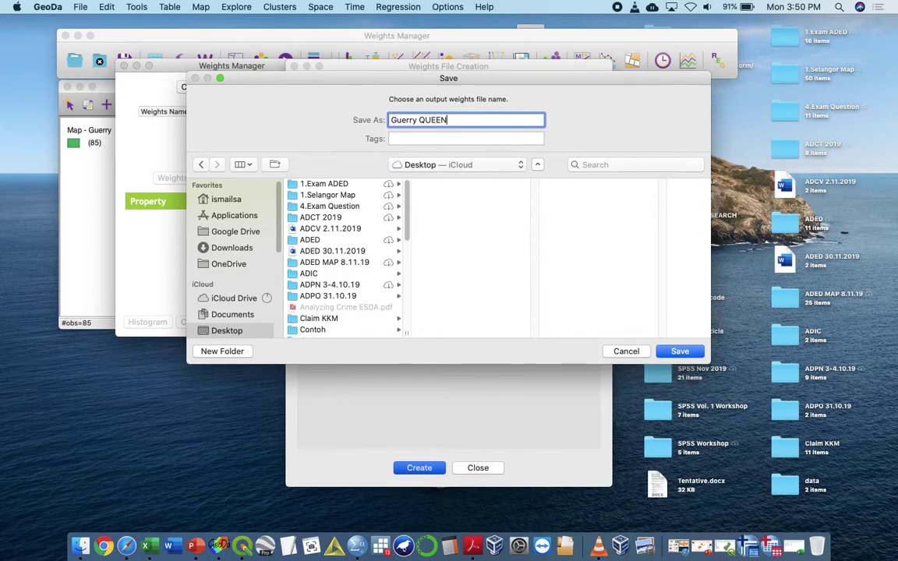
pyautogui.press('Return')
pyautogui.click(541, 194)
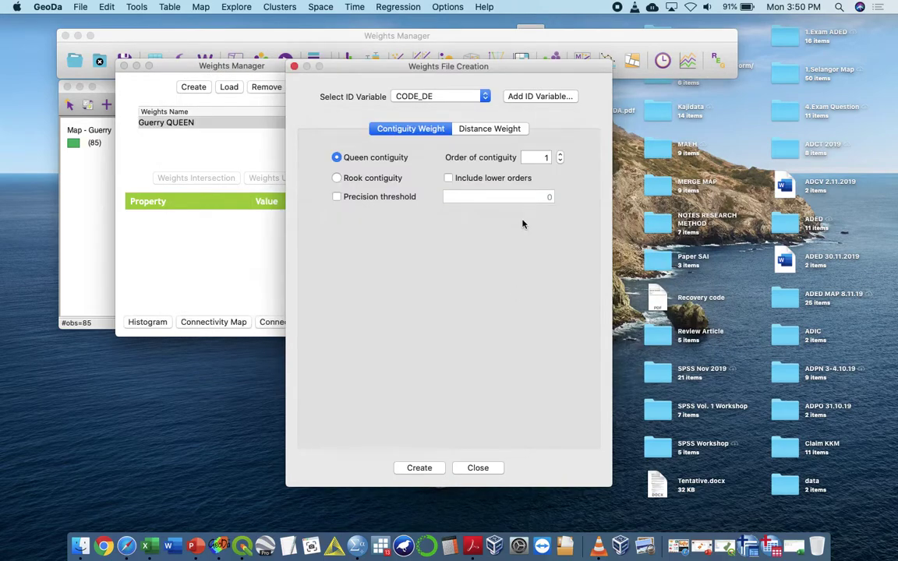
pyautogui.click(478, 468)
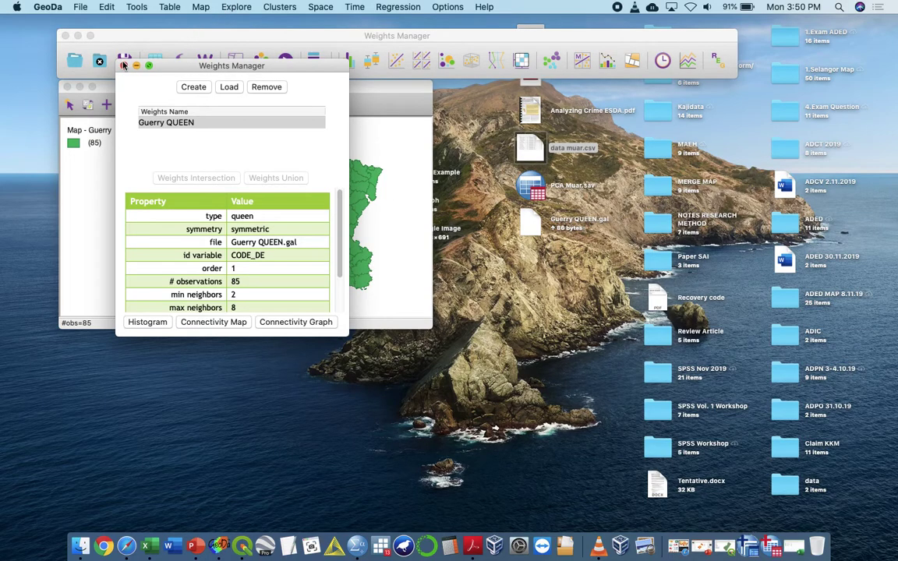
pyautogui.click(124, 66)
# - Run Univariate Moran's I on Suicids with the Guerry QUEEN weights and place the scatter plot beside the map
pyautogui.click(386, 7)
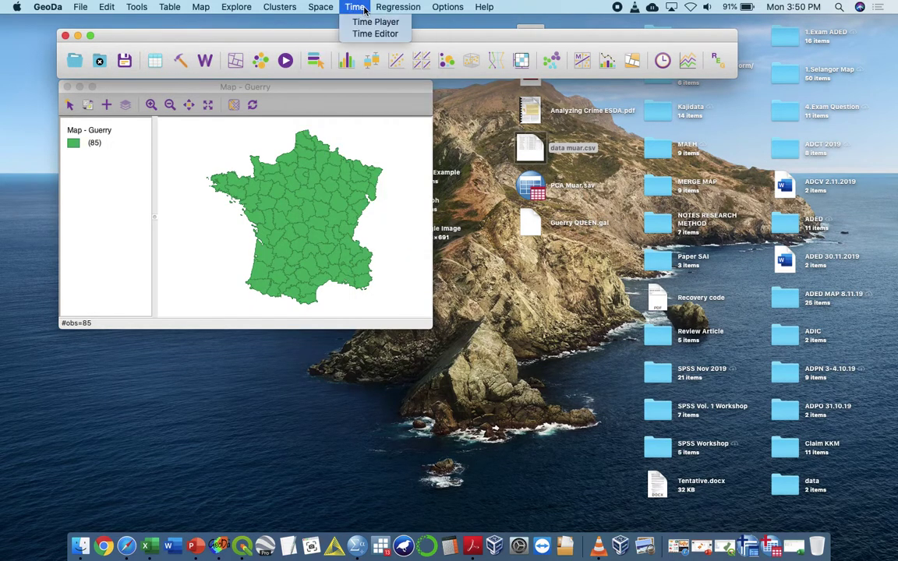
pyautogui.click(326, 75)
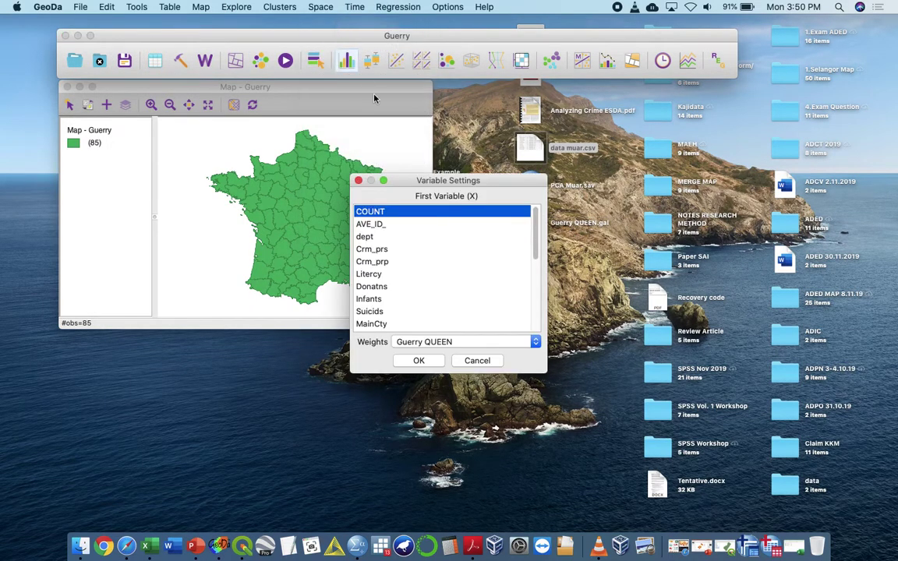
pyautogui.moveTo(533, 247)
pyautogui.mouseDown()
pyautogui.moveTo(531, 330)
pyautogui.moveTo(527, 251)
pyautogui.mouseUp()
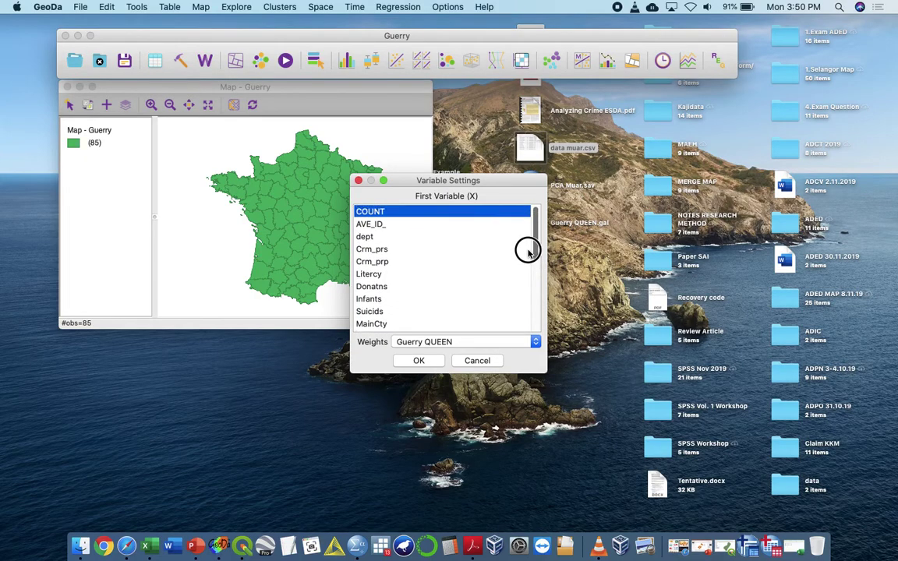
pyautogui.click(415, 299)
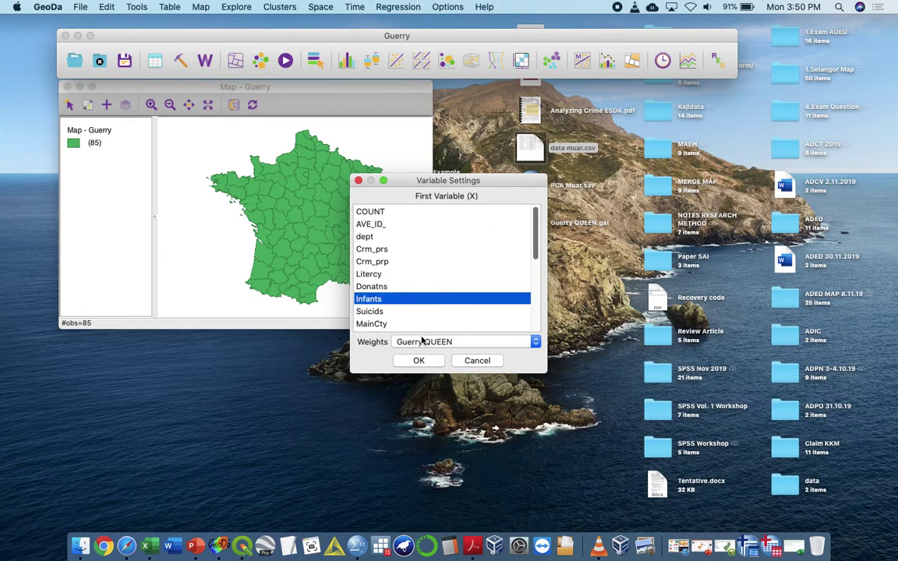
pyautogui.click(409, 312)
pyautogui.click(418, 360)
pyautogui.moveTo(384, 88); pyautogui.dragTo(699, 95)
# - Select the points in the high-high, low-low, low-high and high-low quadrants of the Suicids Moran scatter plot in turn
pyautogui.click(646, 135)
pyautogui.moveTo(646, 137); pyautogui.dragTo(717, 195)
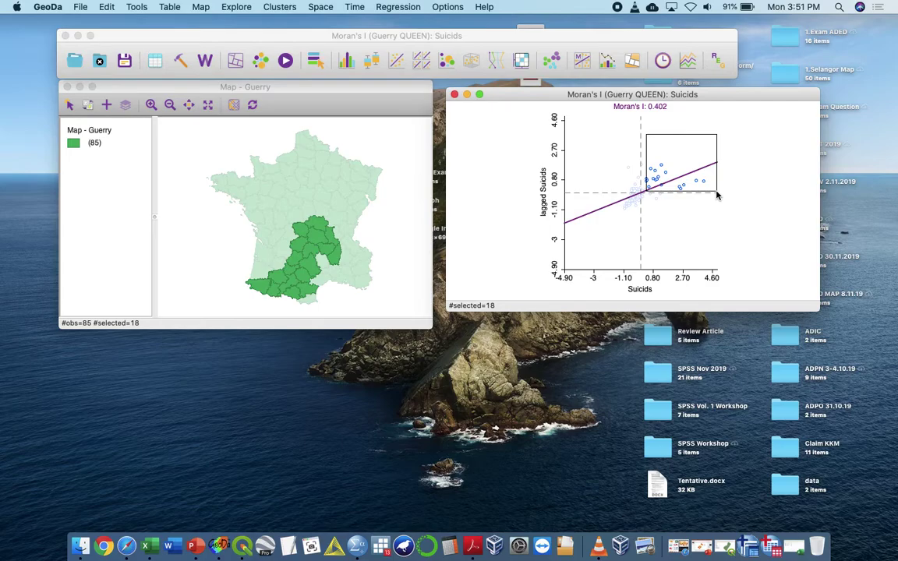
pyautogui.moveTo(595, 197); pyautogui.dragTo(638, 226)
pyautogui.moveTo(595, 142); pyautogui.dragTo(638, 191)
pyautogui.moveTo(715, 242); pyautogui.dragTo(643, 194)
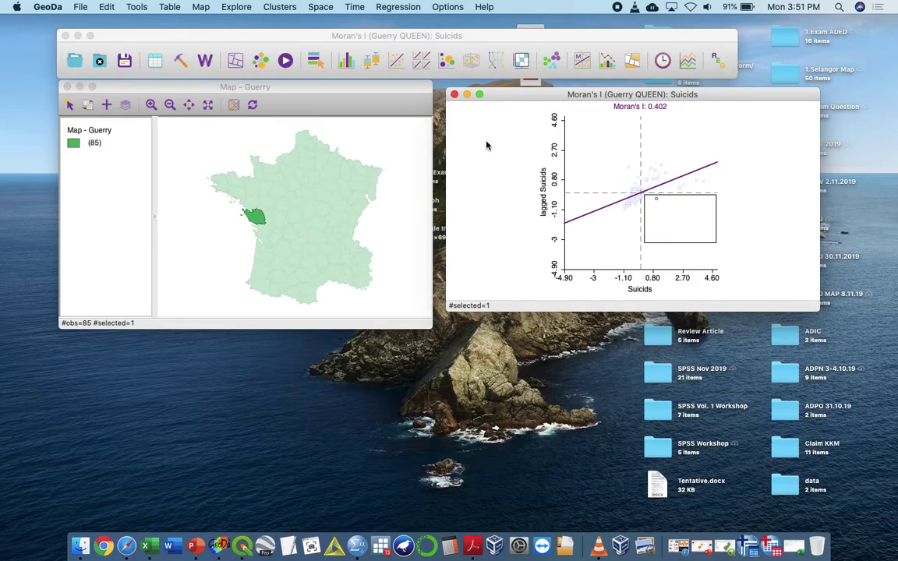
# - Run Univariate Local Moran's I on Infntcd with Guerry QUEEN weights, opening the significance map, cluster map and Moran scatter plot
pyautogui.click(312, 7)
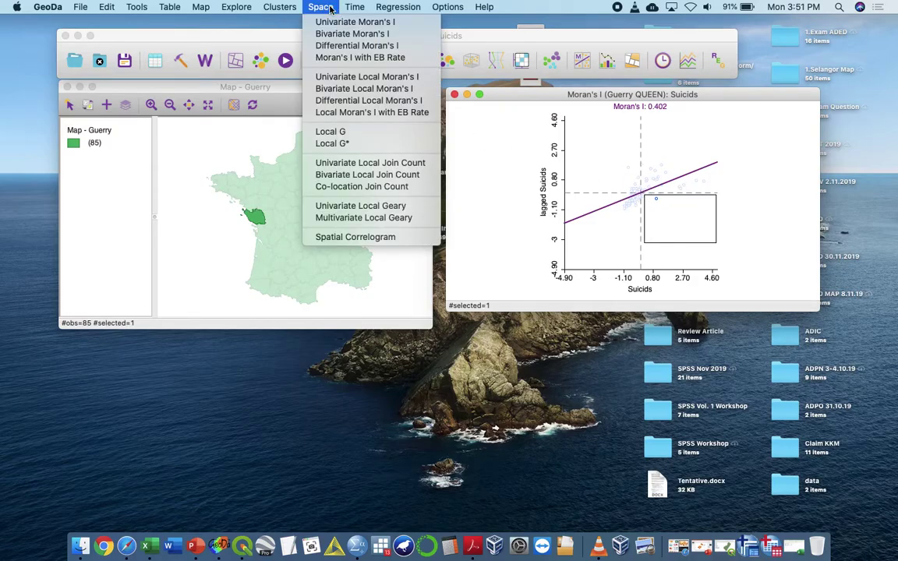
pyautogui.click(380, 76)
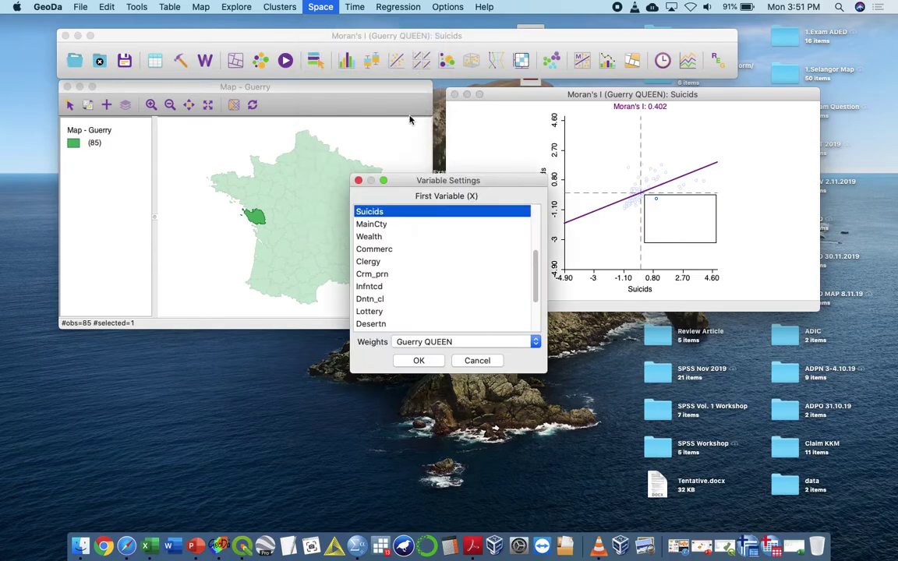
pyautogui.click(371, 286)
pyautogui.click(419, 360)
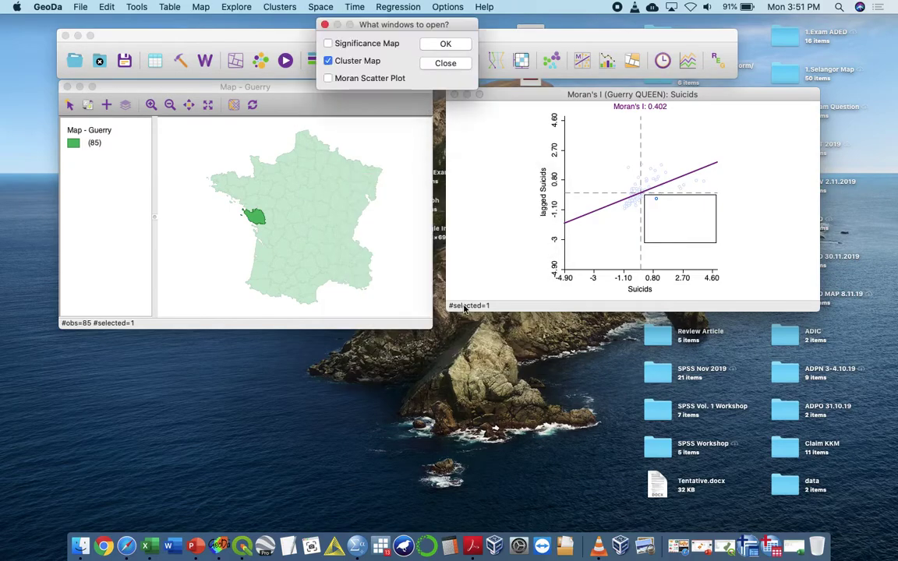
pyautogui.click(327, 43)
pyautogui.click(328, 78)
pyautogui.click(445, 43)
# - Arrange the Infntcd scatter plot, LISA significance map and LISA cluster map windows so all three can be seen together
pyautogui.moveTo(385, 84); pyautogui.dragTo(627, 227)
pyautogui.moveTo(296, 83); pyautogui.dragTo(236, 23)
pyautogui.moveTo(477, 225); pyautogui.dragTo(301, 233)
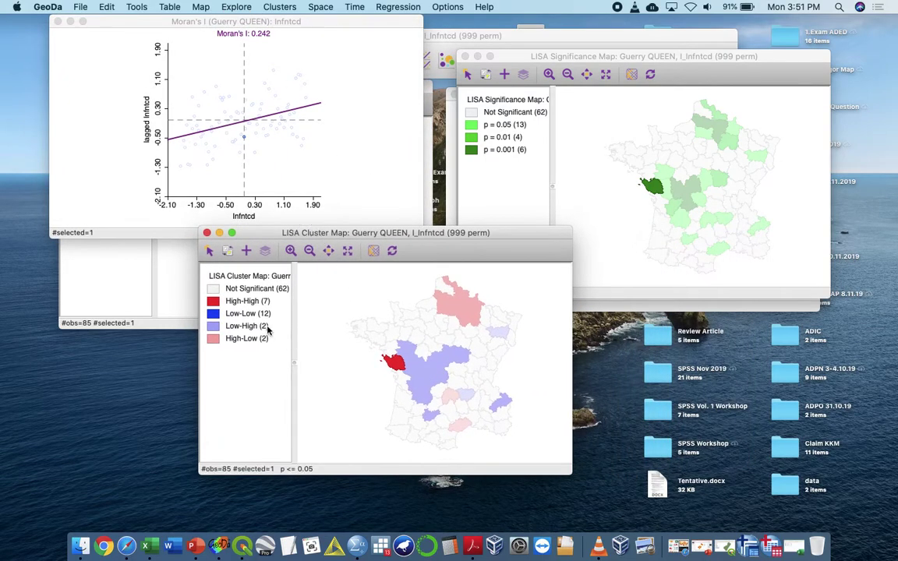
# - Highlight the High-High, Low-Low, Low-High and High-Low areas of the LISA cluster map in turn, returning to Low-High
pyautogui.click(219, 303)
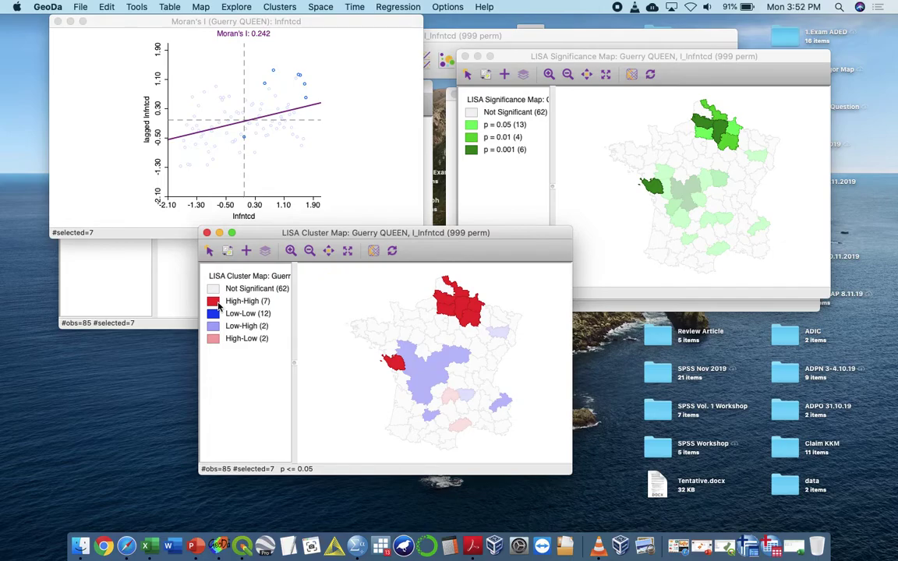
pyautogui.click(215, 315)
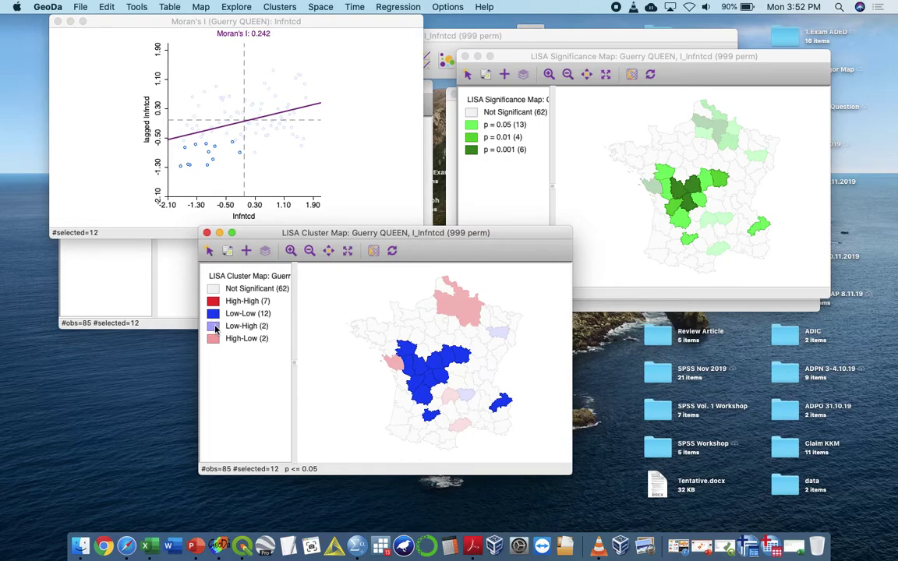
pyautogui.click(215, 329)
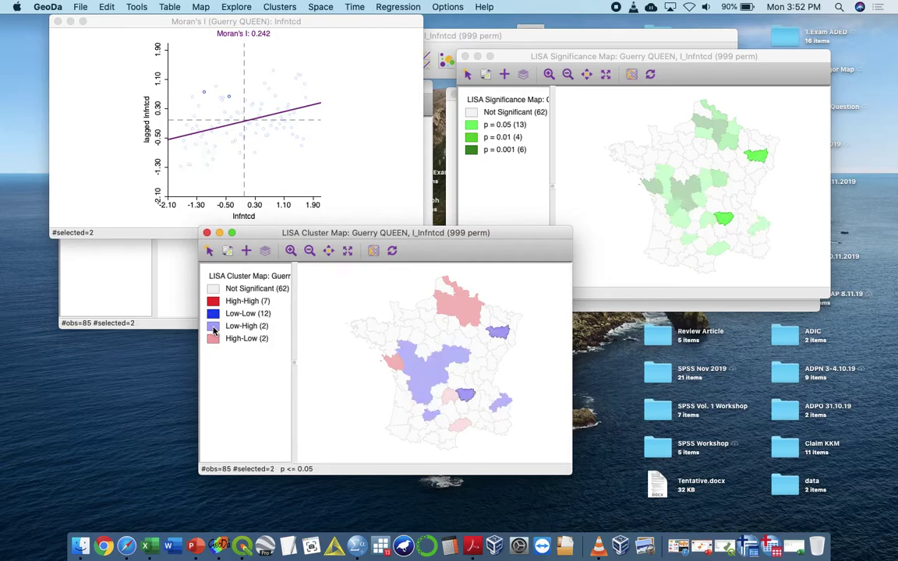
pyautogui.click(213, 339)
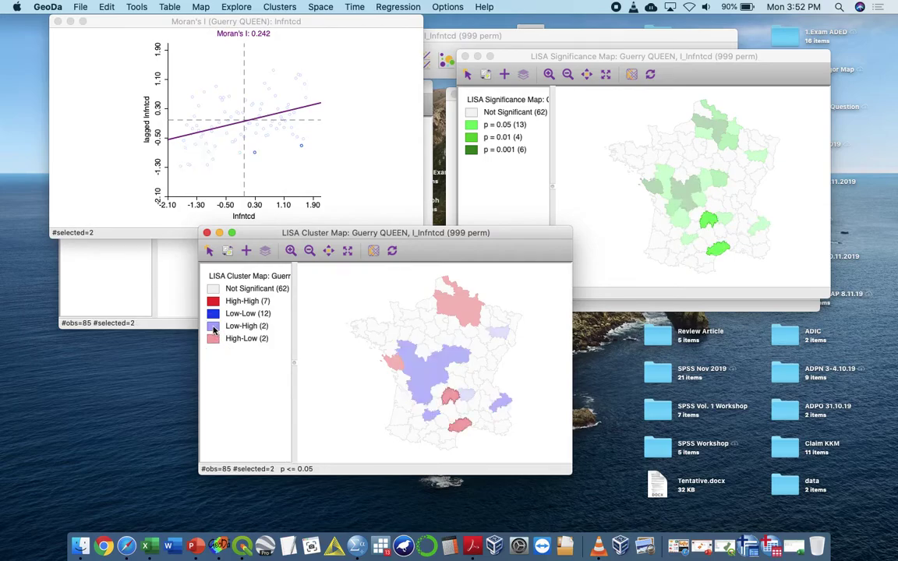
pyautogui.click(213, 329)
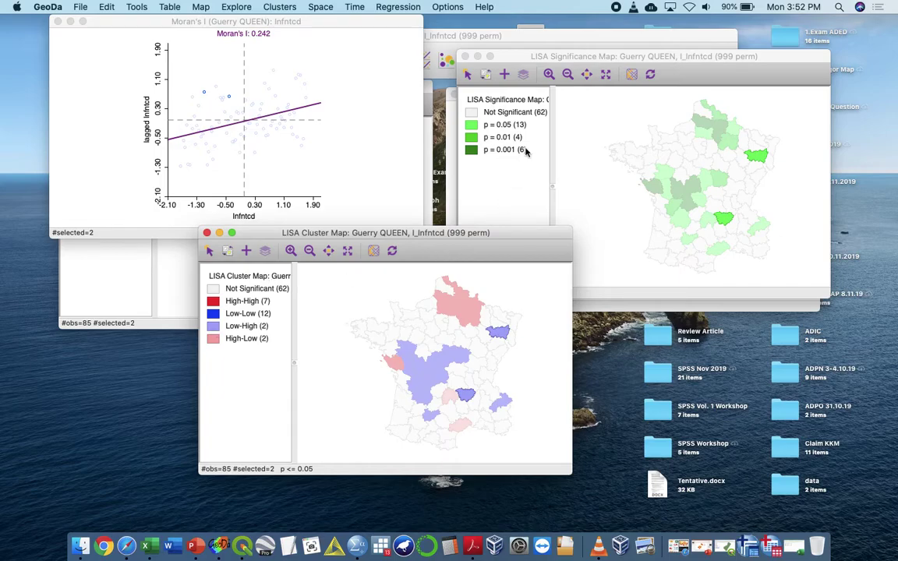
# - Bring up the LISA significance map, then compare the Low-High and High-Low outlier areas on the cluster map
pyautogui.click(510, 63)
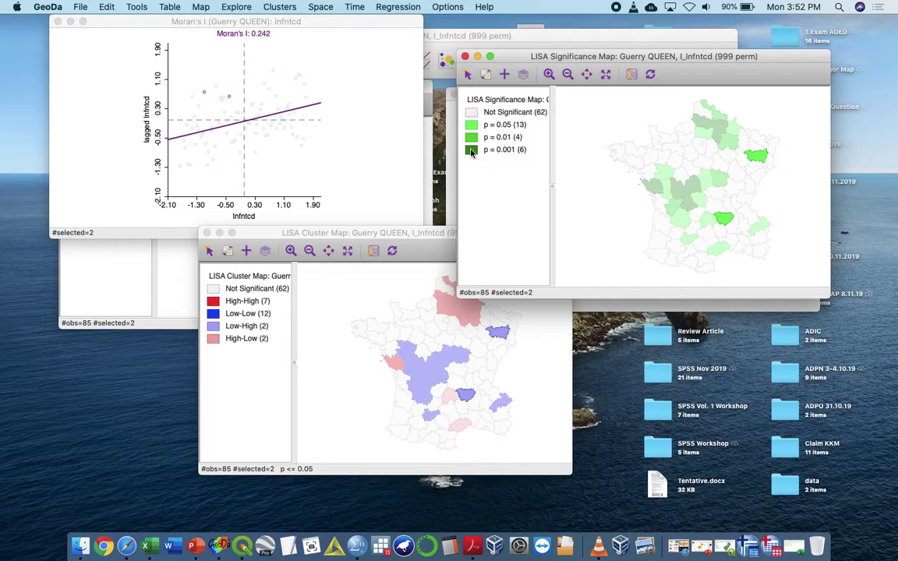
pyautogui.click(363, 320)
pyautogui.click(214, 327)
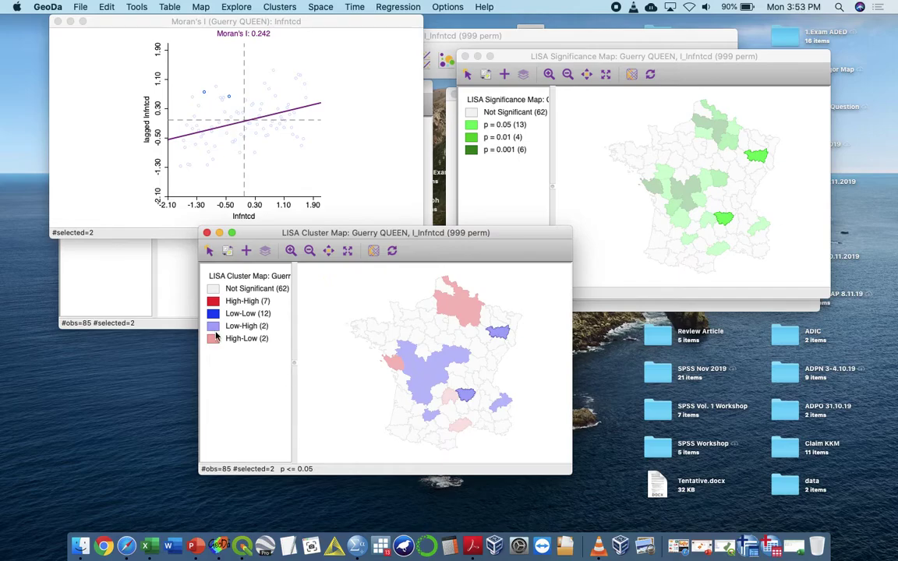
pyautogui.click(214, 340)
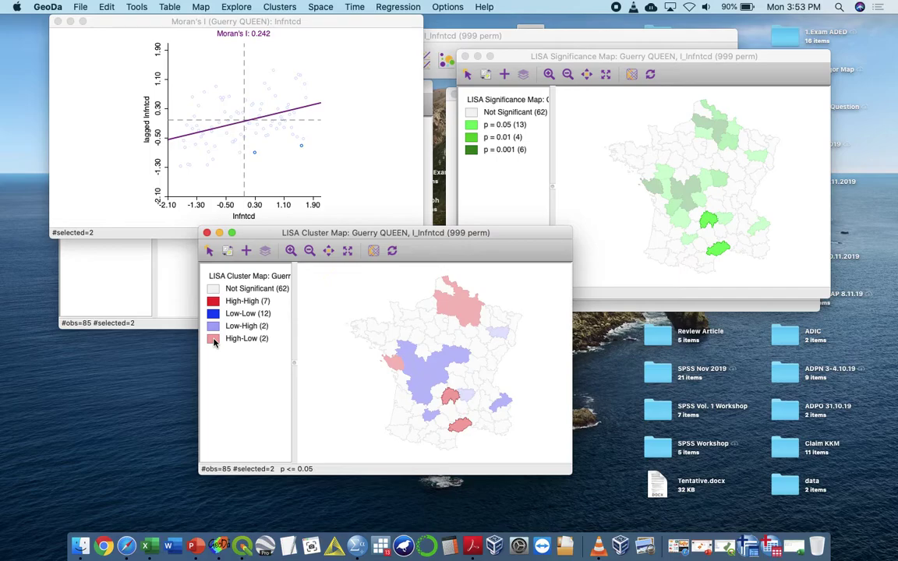
pyautogui.click(213, 327)
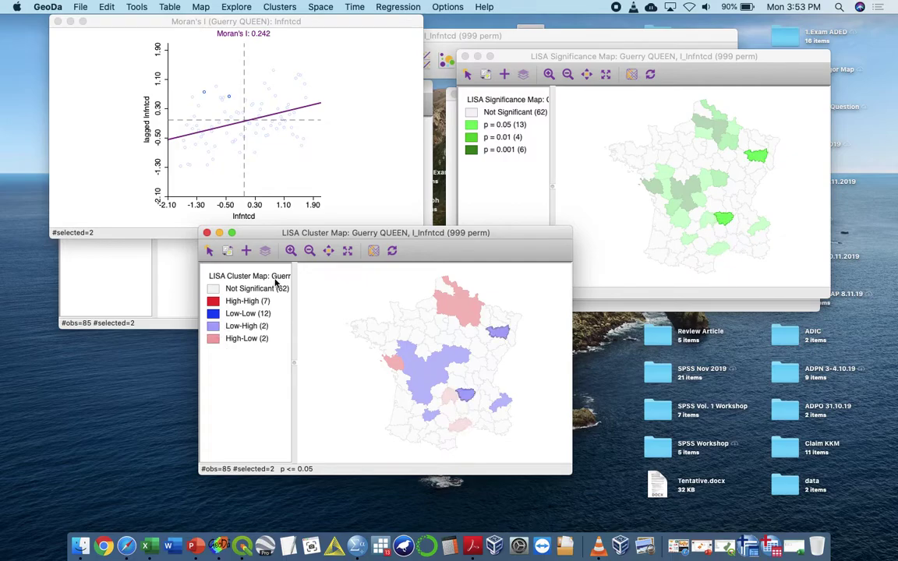
# - Widen the LISA cluster map window and its legend, and highlight each cluster category from High-High through High-Low
pyautogui.moveTo(198, 265); pyautogui.dragTo(93, 274)
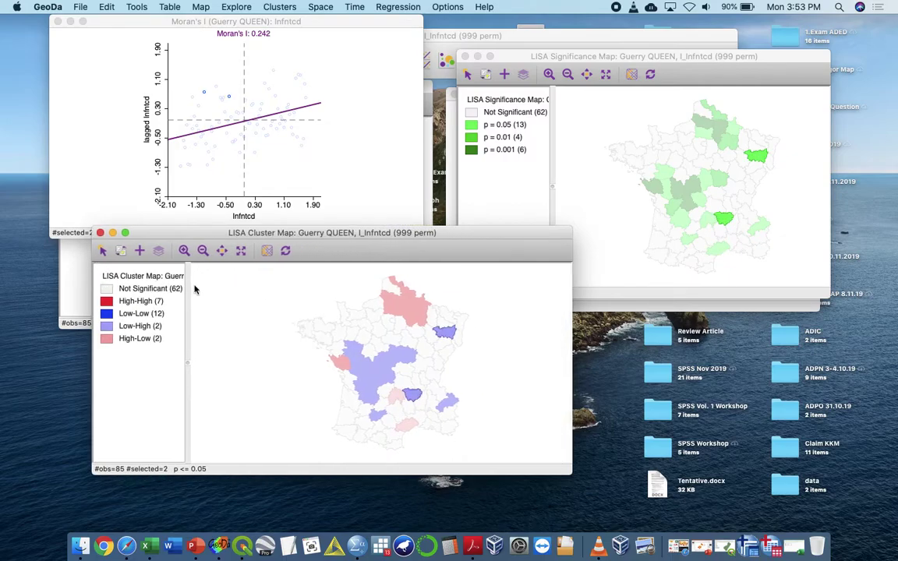
pyautogui.moveTo(195, 283); pyautogui.dragTo(242, 287)
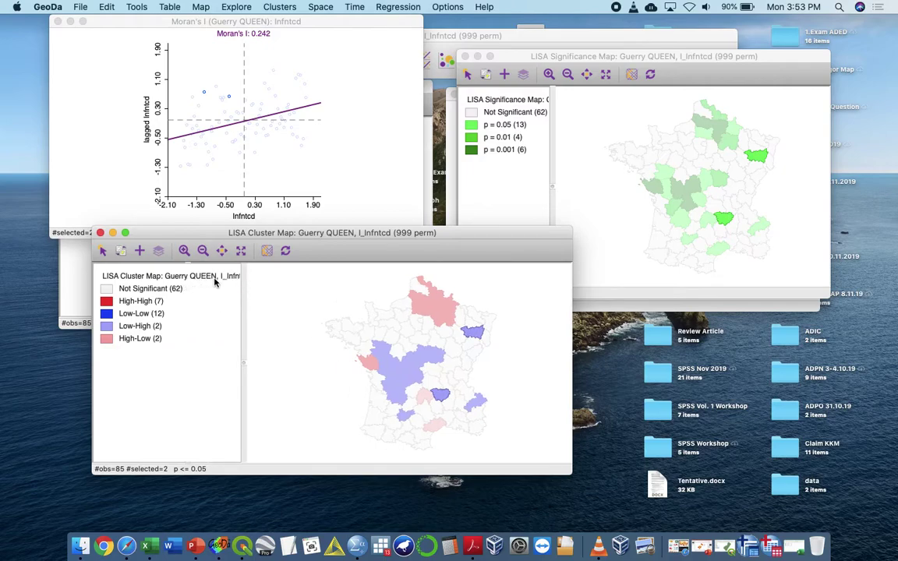
pyautogui.click(105, 300)
pyautogui.click(106, 313)
pyautogui.click(106, 326)
pyautogui.click(106, 338)
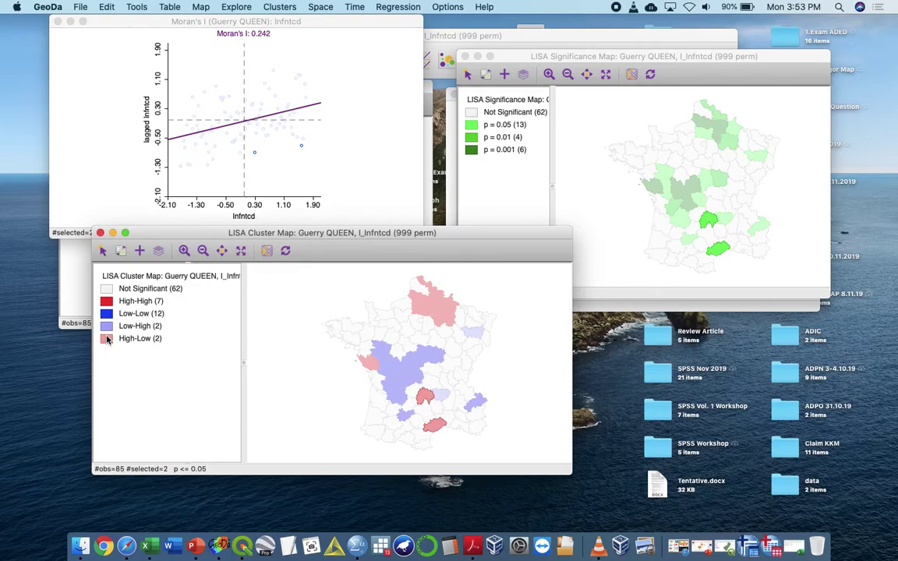
# - Highlight the High-High areas of the LISA cluster map and compare them with points selected in the Moran scatter plot's high-high quadrant
pyautogui.click(109, 306)
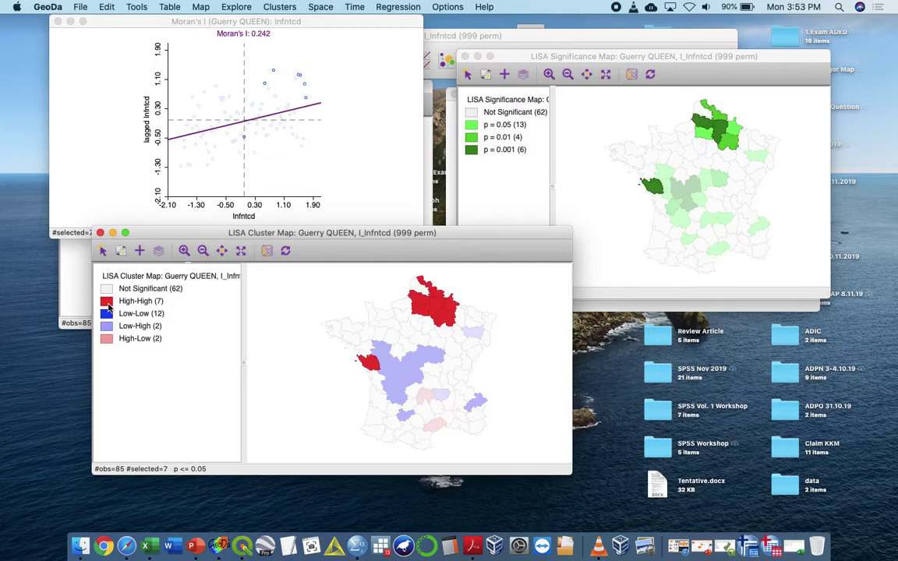
pyautogui.moveTo(250, 53); pyautogui.dragTo(318, 110)
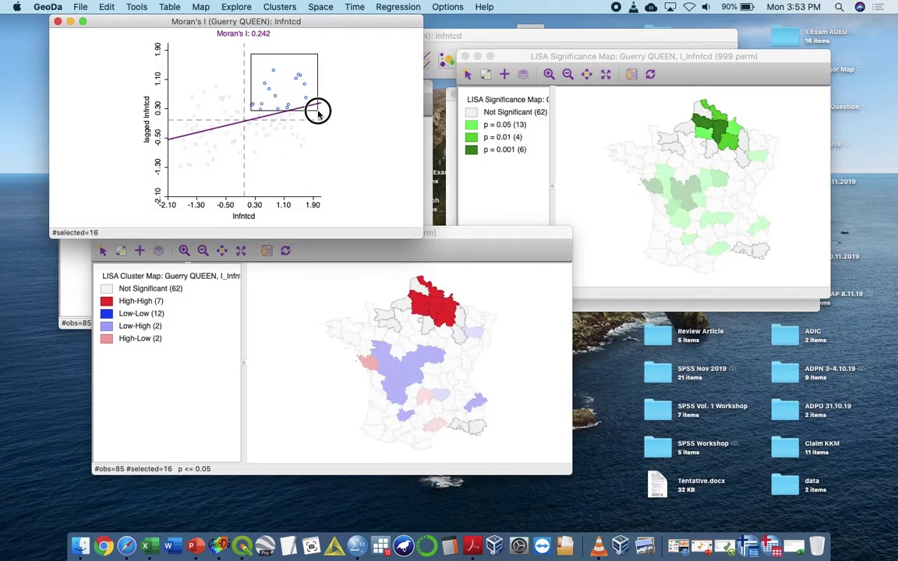
pyautogui.click(107, 303)
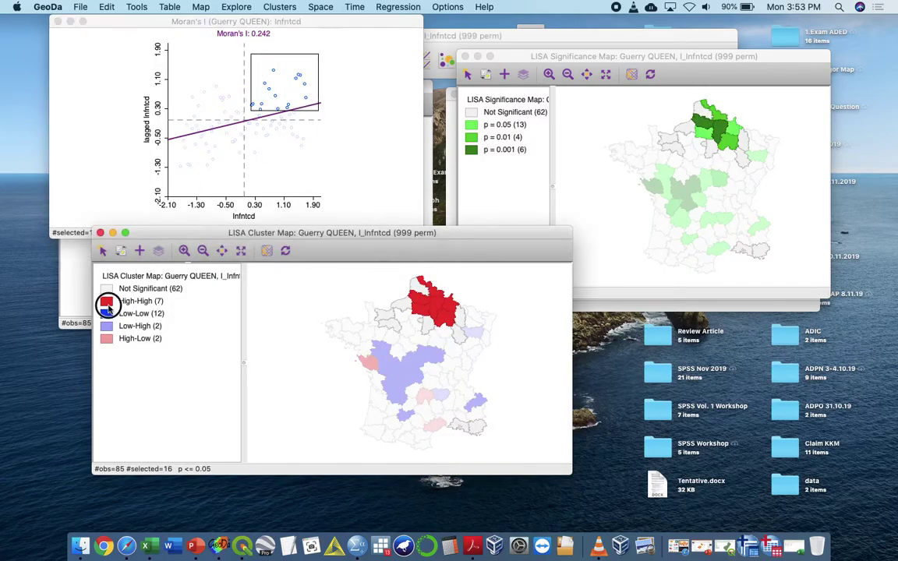
# - Highlight the Low-Low, Low-High and High-Low areas of the LISA cluster map in turn
pyautogui.click(108, 313)
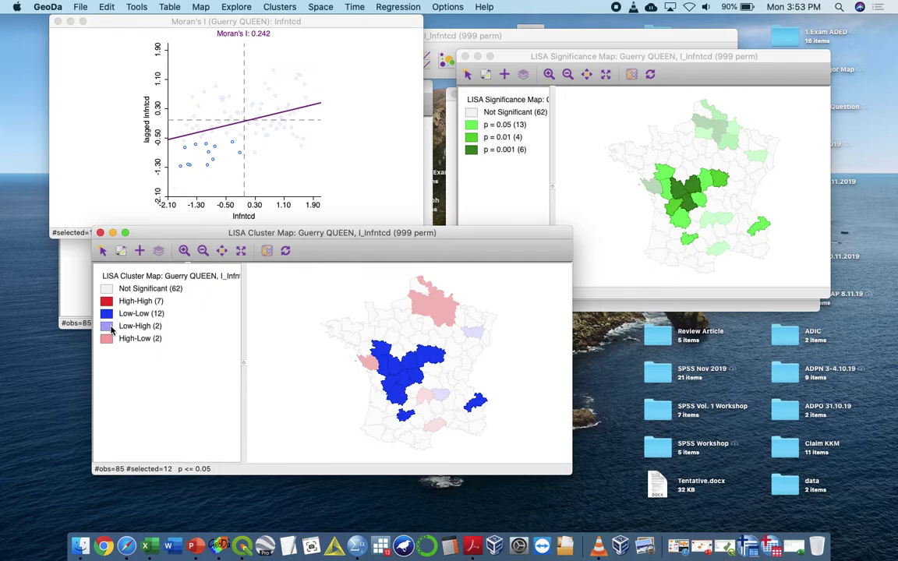
pyautogui.click(108, 326)
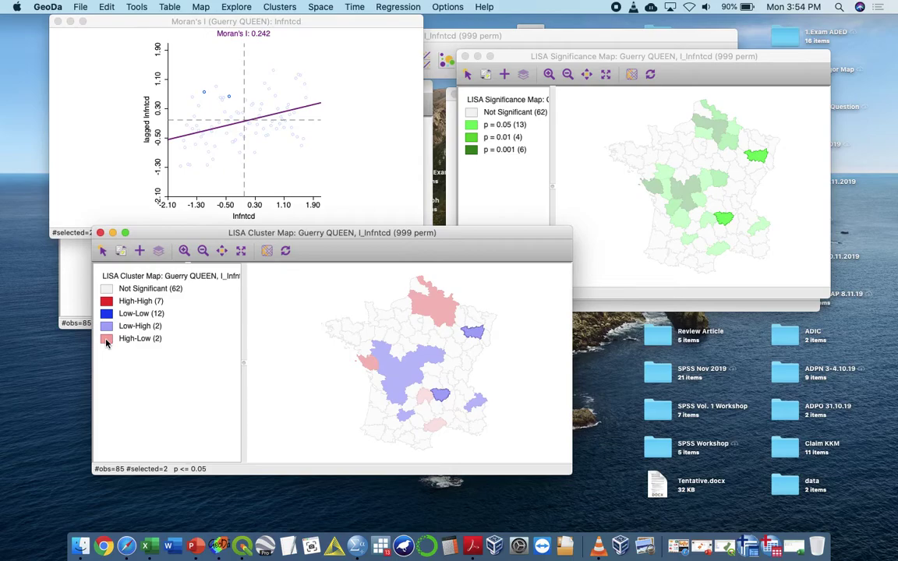
pyautogui.click(107, 340)
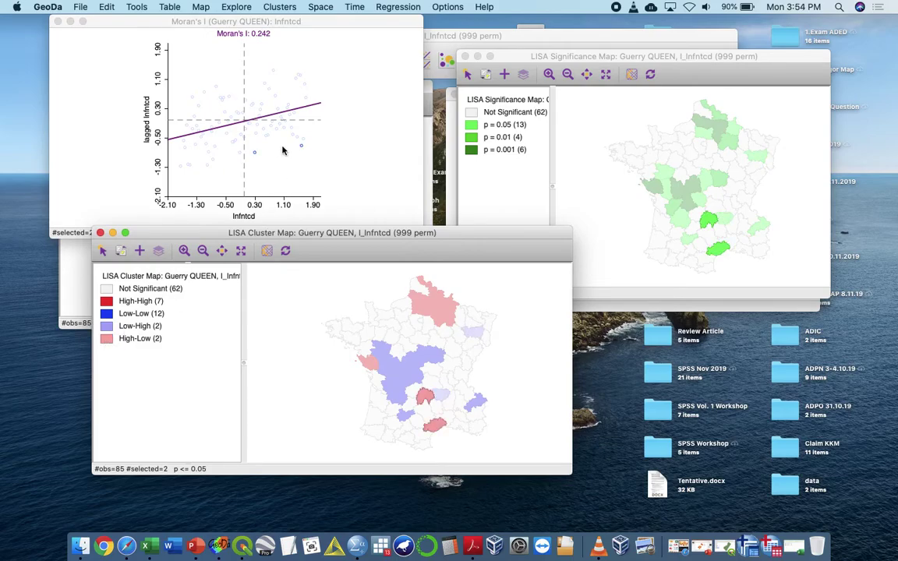
# - Select groups of points in the Moran scatter plot's high-low, low-high, high-high and low-low quadrants in turn to inspect their linked map areas
pyautogui.moveTo(329, 163); pyautogui.dragTo(256, 128)
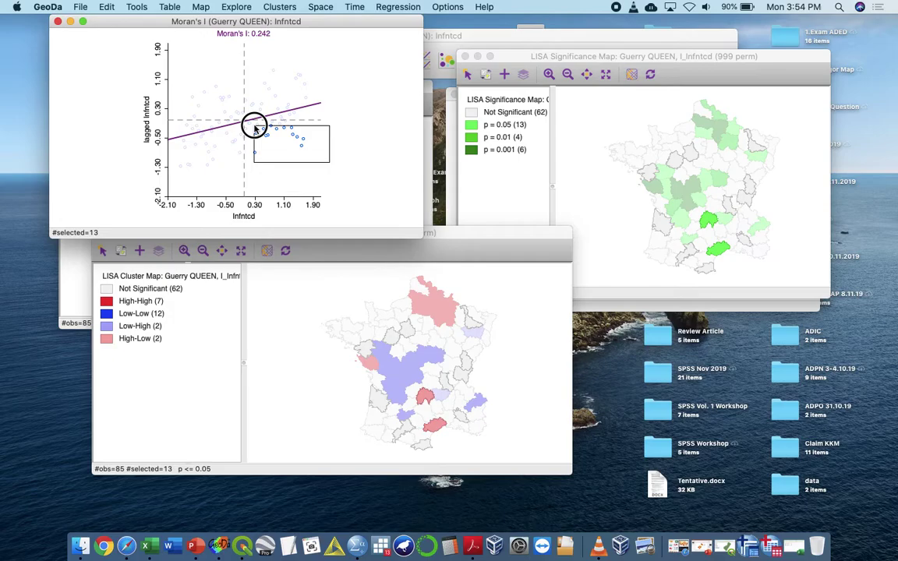
pyautogui.moveTo(186, 79); pyautogui.dragTo(237, 113)
pyautogui.moveTo(262, 78); pyautogui.dragTo(313, 117)
pyautogui.moveTo(194, 142); pyautogui.dragTo(241, 166)
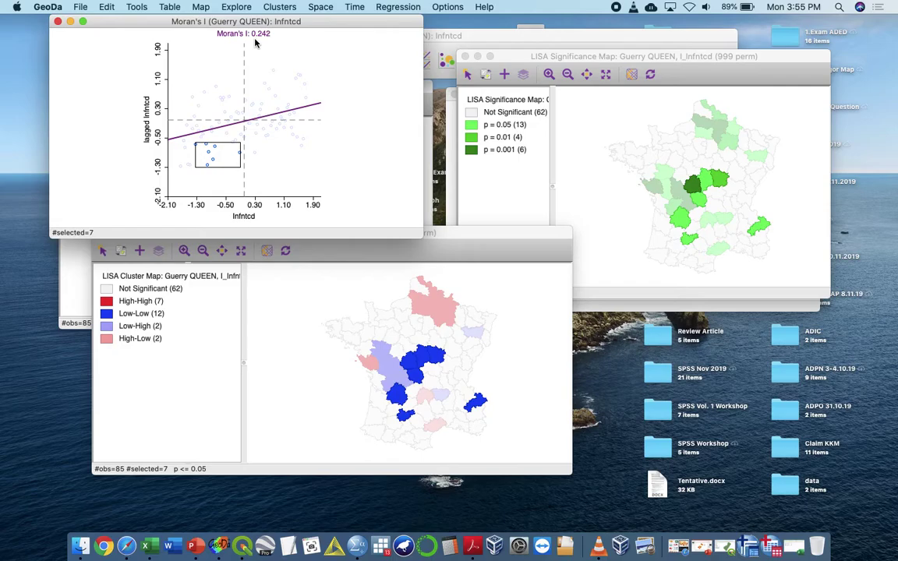
# - Highlight the p = 0.01 and p = 0.001 areas of the LISA significance map in turn
pyautogui.click(471, 140)
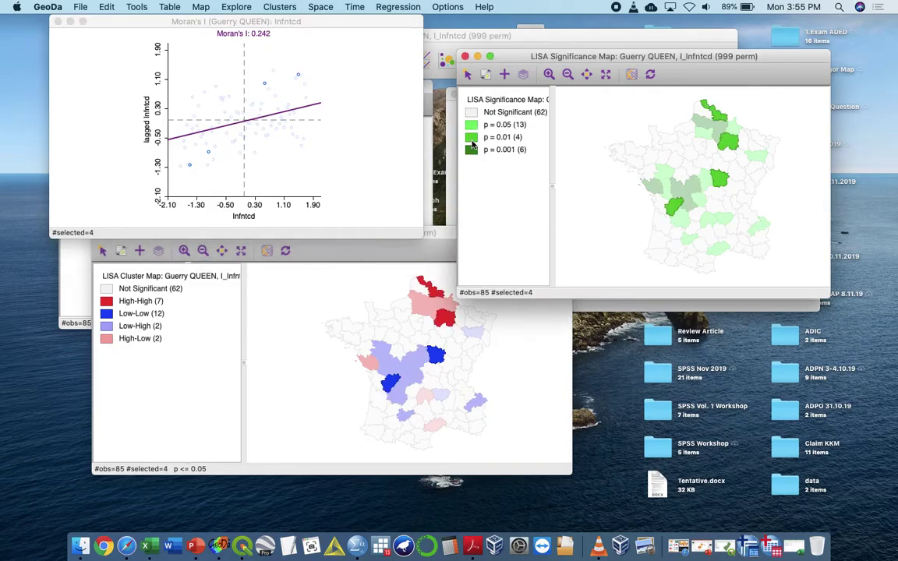
pyautogui.click(472, 149)
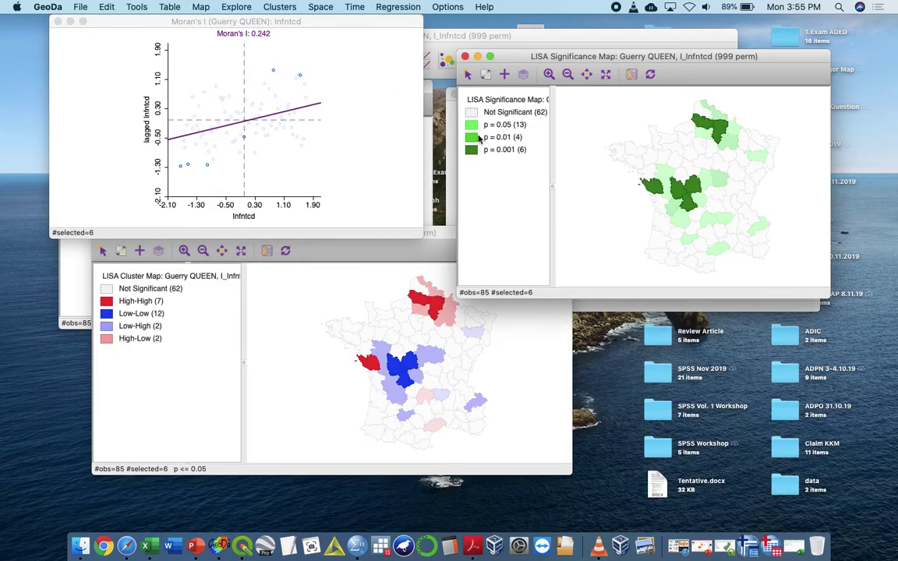